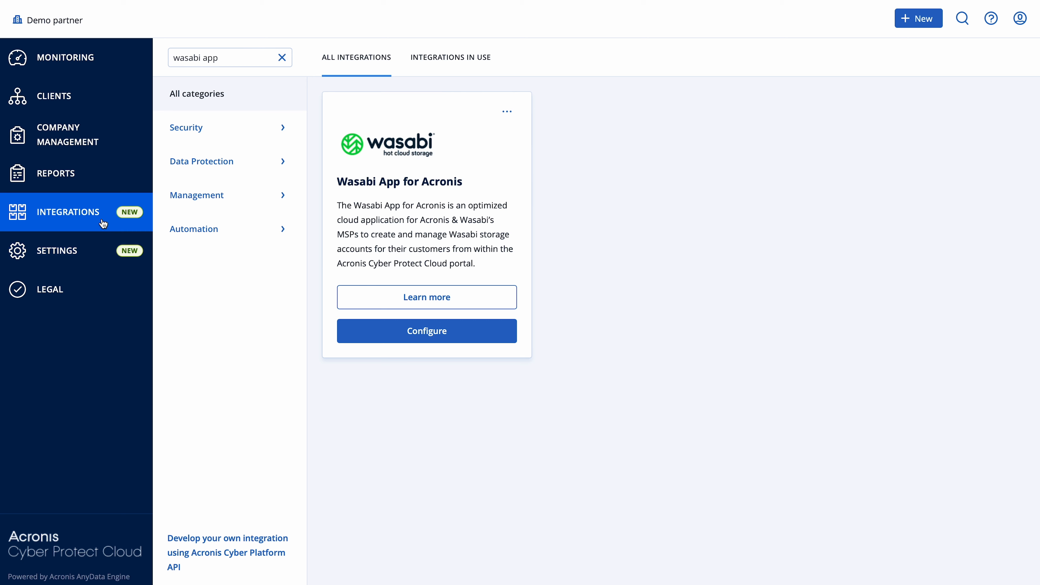
Step: Open the details page of the Wasabi App for Acronis integration and review its description
drag(220, 57, 167, 61)
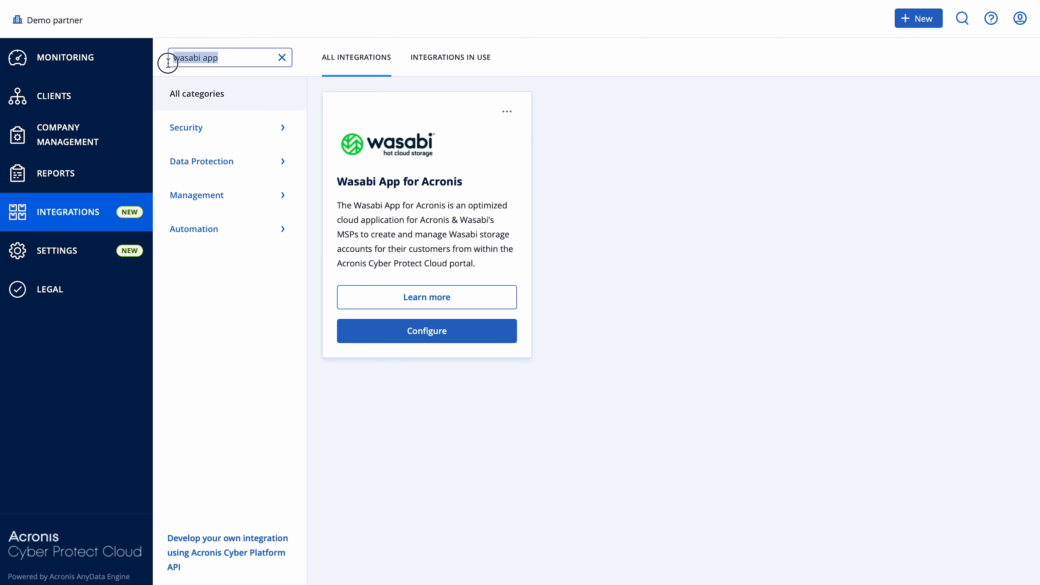
click(465, 472)
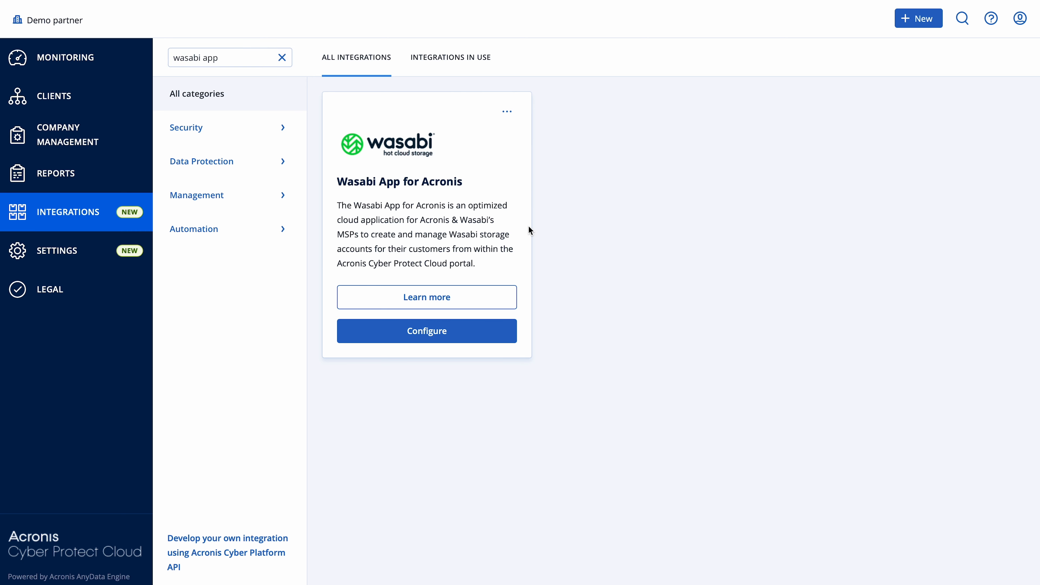
click(489, 304)
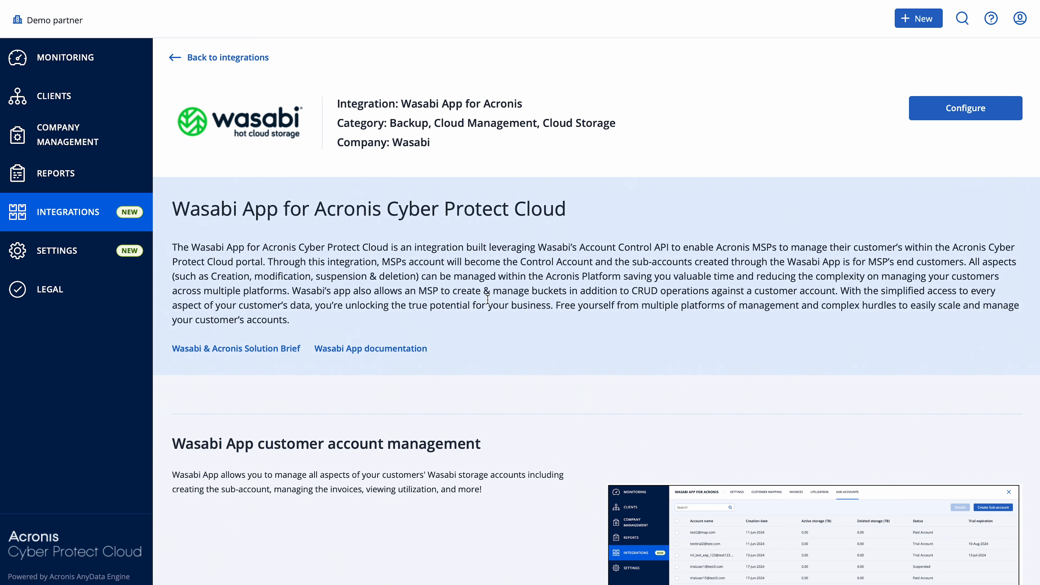
scroll(487, 301, down, 1)
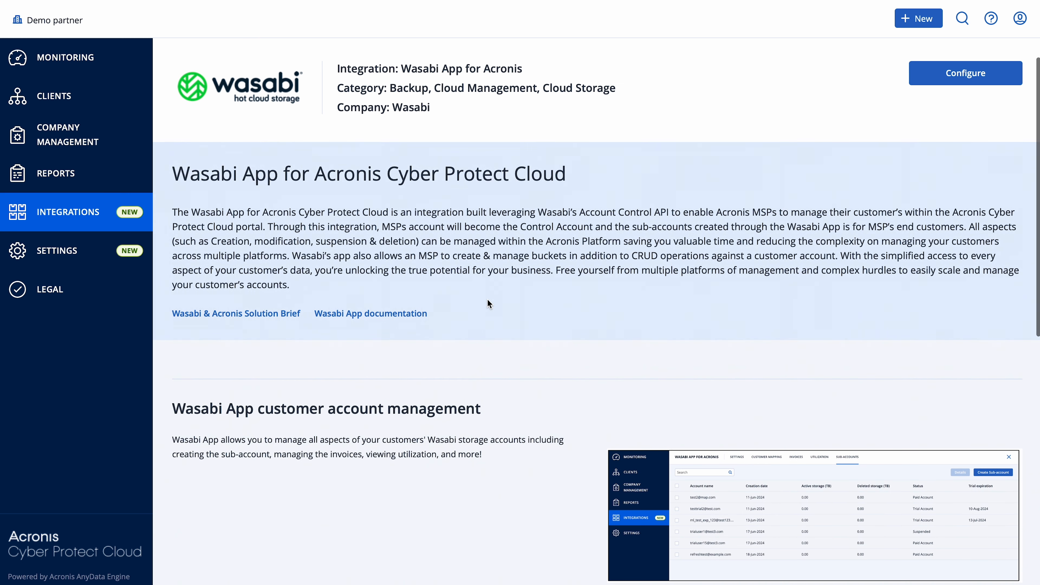
Step: Enable the Wasabi App for Acronis integration with the Wasabi Account Control API key and accept the acknowledgement
click(965, 76)
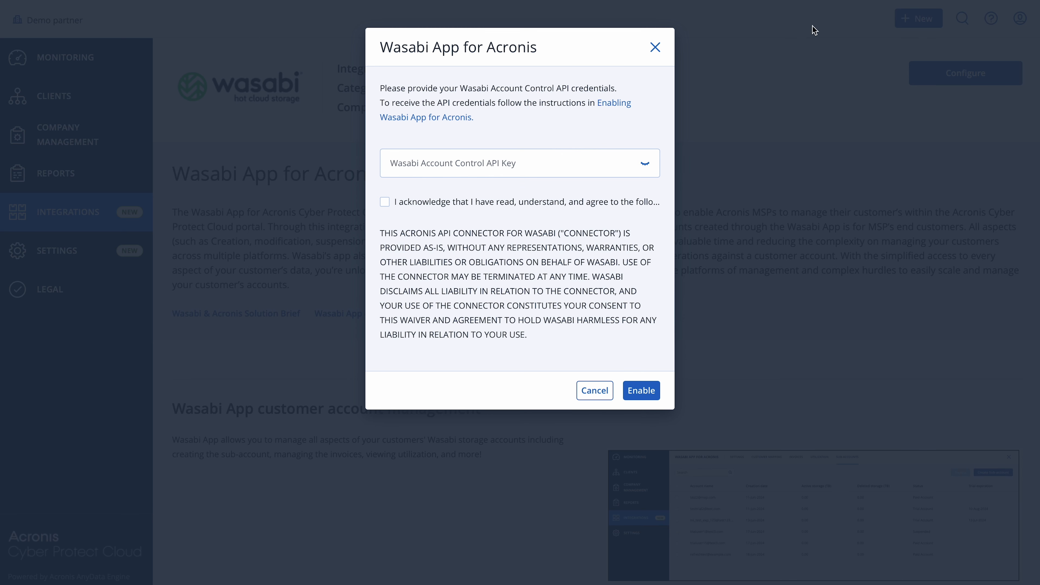
click(508, 165)
key(ctrl+v)
click(384, 202)
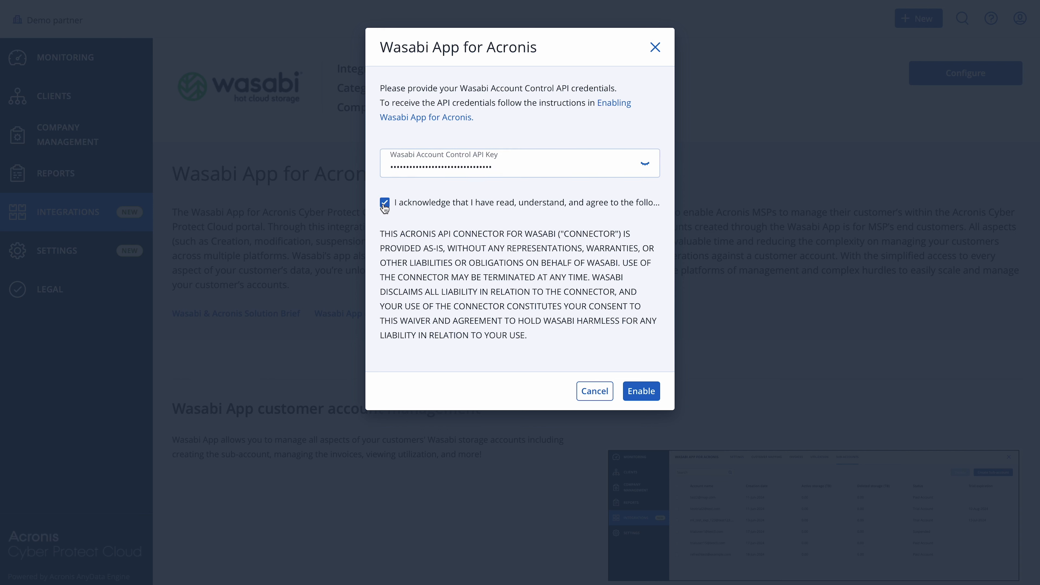
click(646, 393)
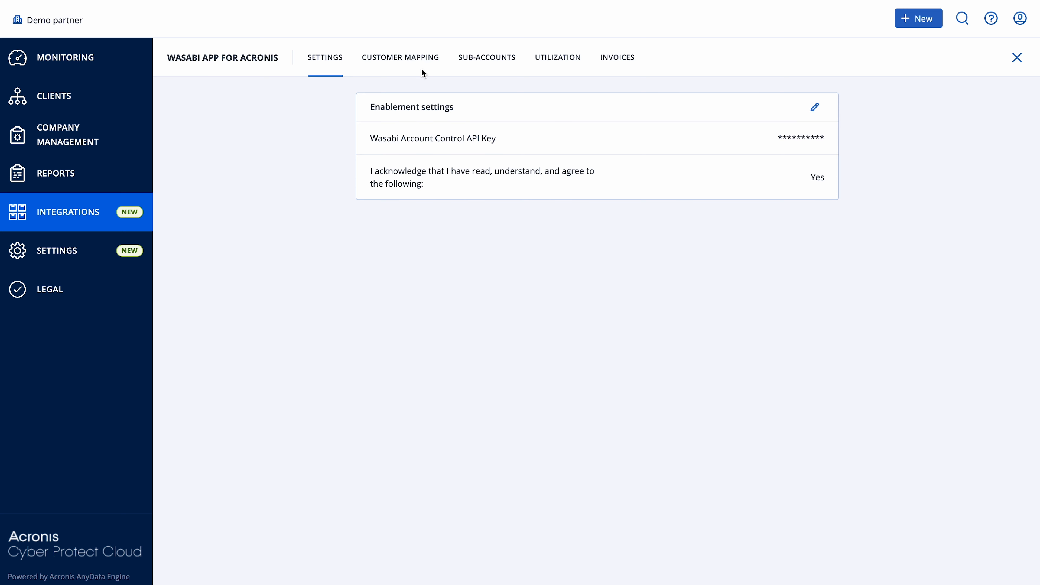
Step: Start creating a Wasabi sub-account and enter the customer's admin email address
click(475, 61)
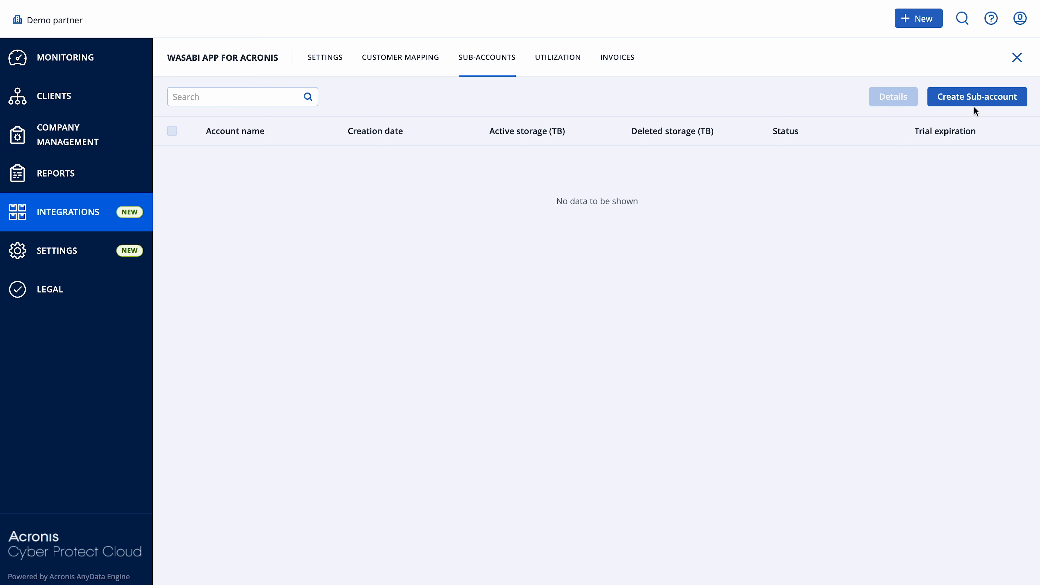
click(968, 101)
click(439, 147)
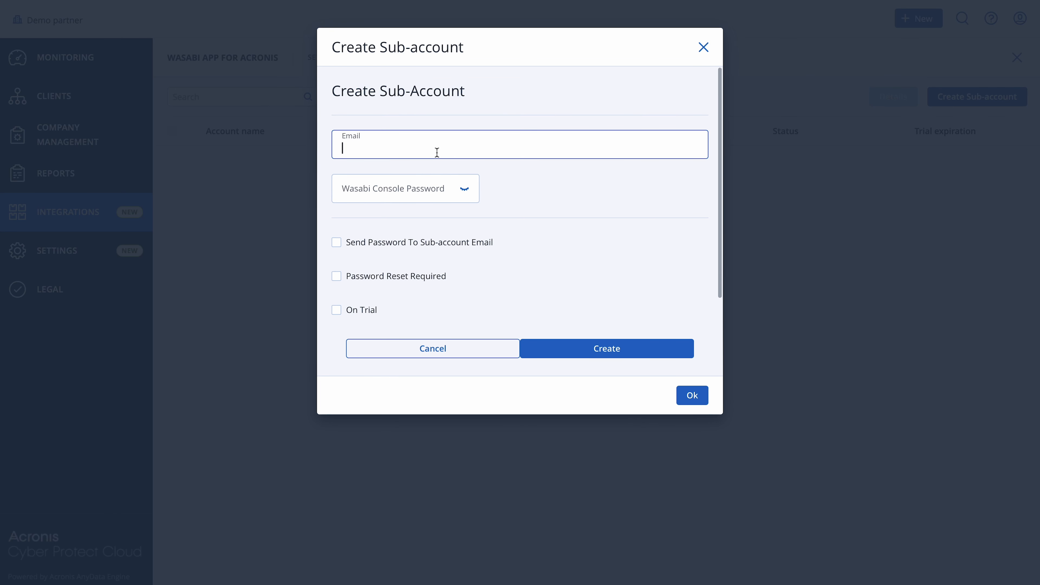
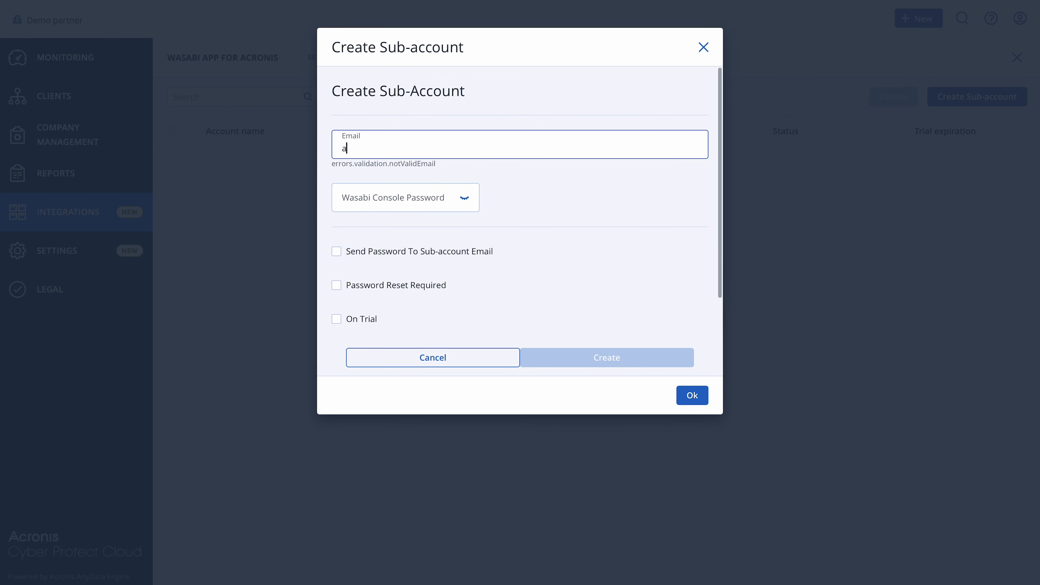
Step: Enter the Wasabi console password for the new sub-account
click(408, 184)
text(••••••)
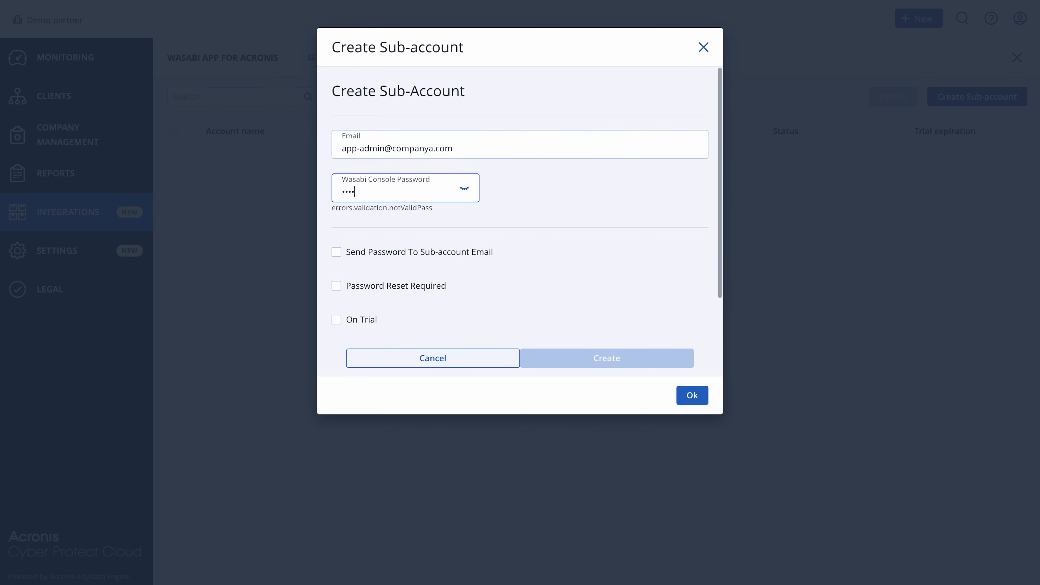
text(•••••)
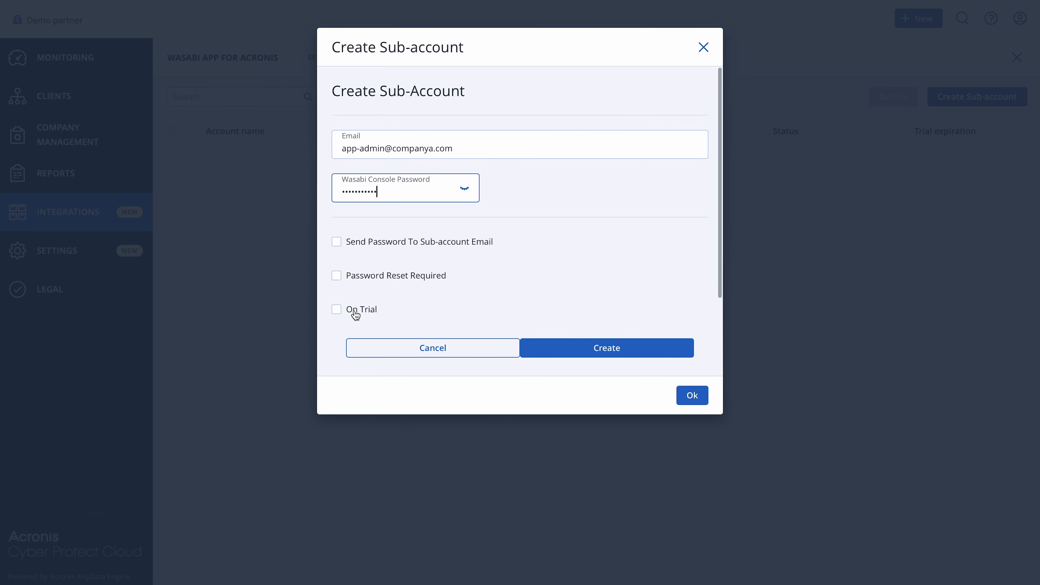
Step: Put the sub-account on trial with a 1 TB quota and create it
click(338, 310)
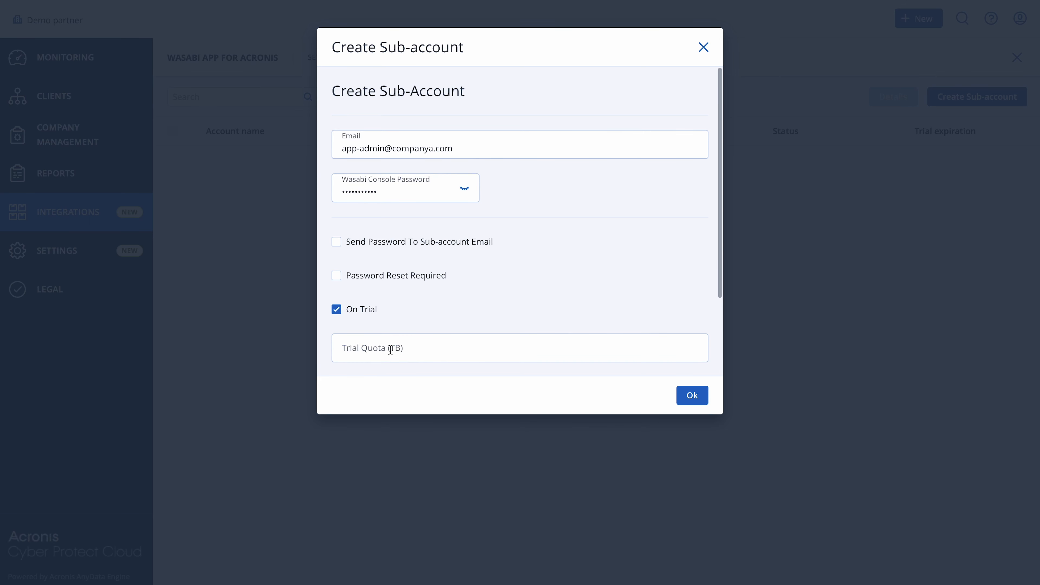
scroll(392, 349, down, 1)
click(376, 307)
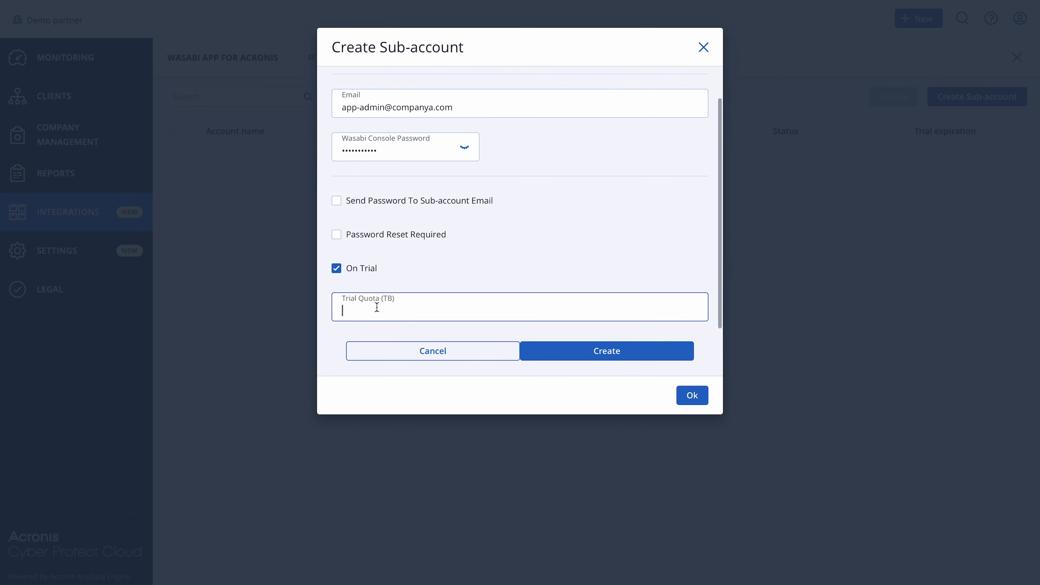
text(1)
click(566, 360)
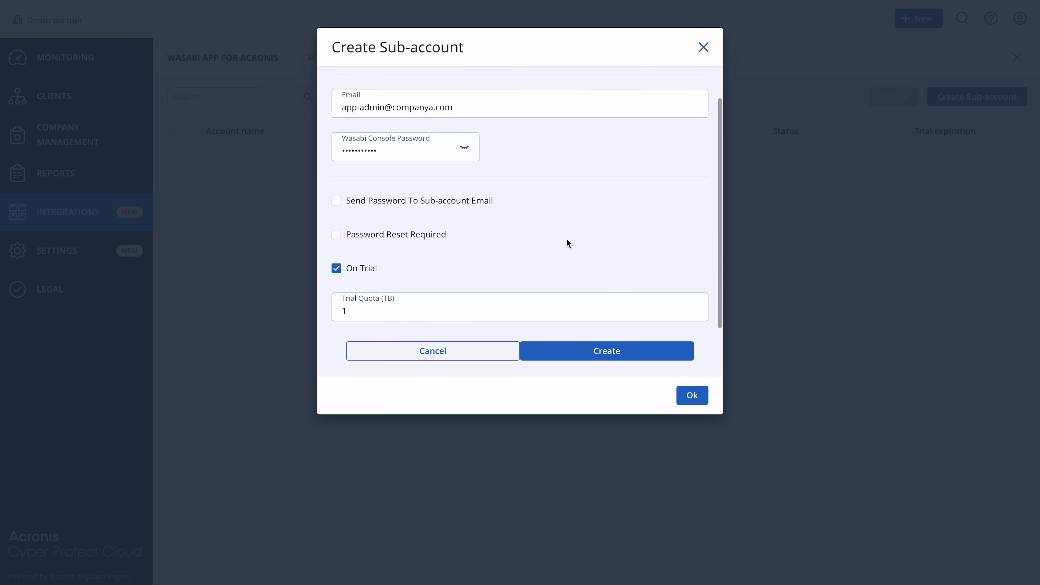
Step: Review the new sub-account's access key and secret key, and close the creation dialog
scroll(566, 238, down, 3)
click(568, 242)
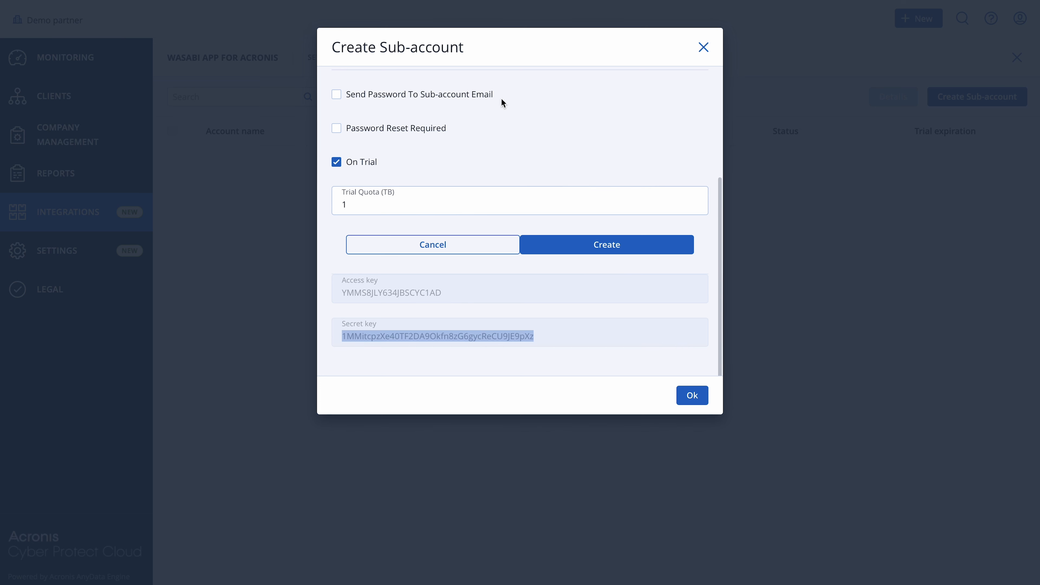
click(692, 396)
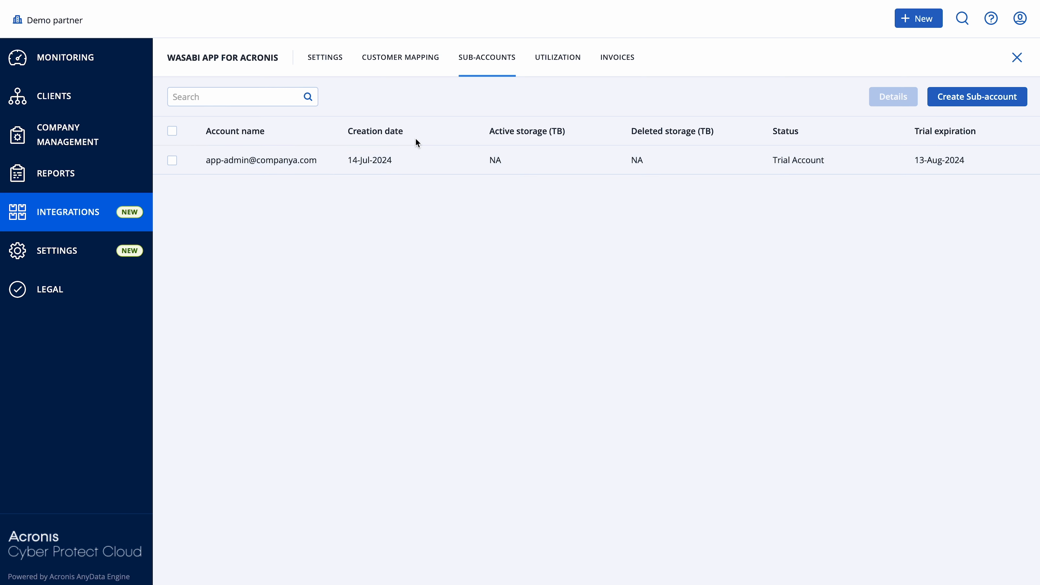
Step: Map the new Wasabi sub-account to the existing Acronis customer tenant company1
click(423, 69)
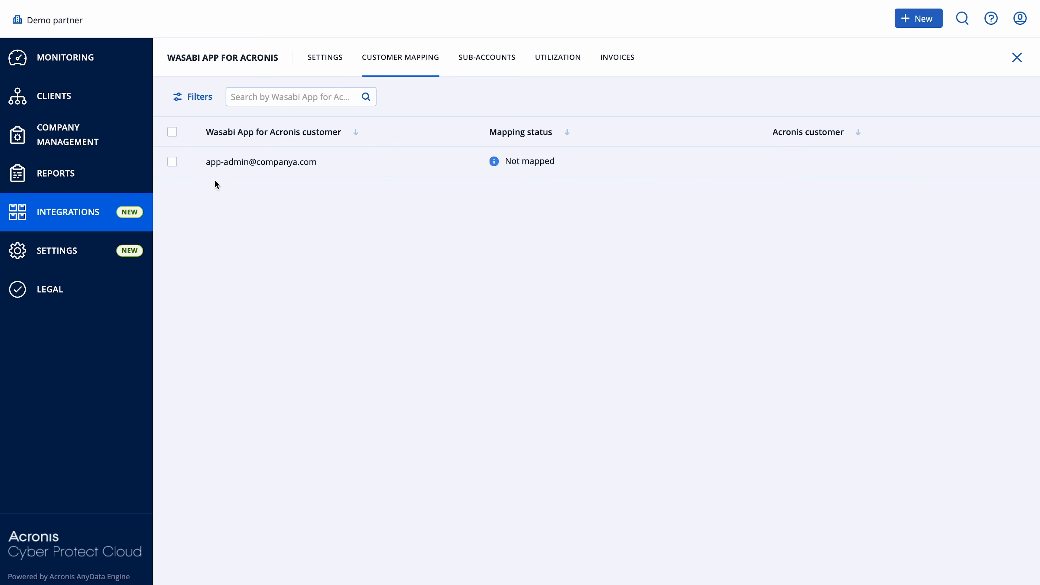
click(172, 161)
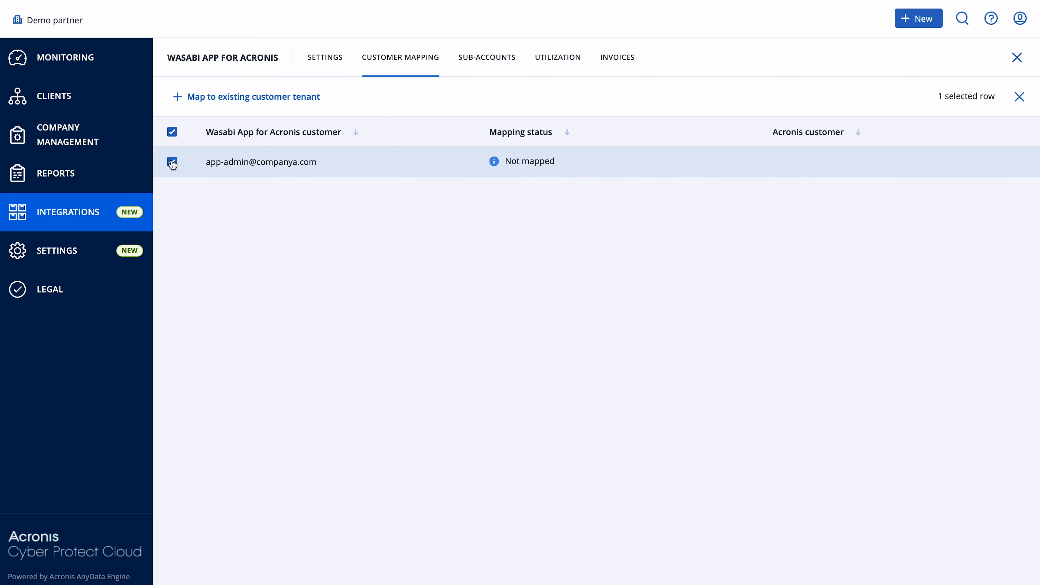
click(262, 100)
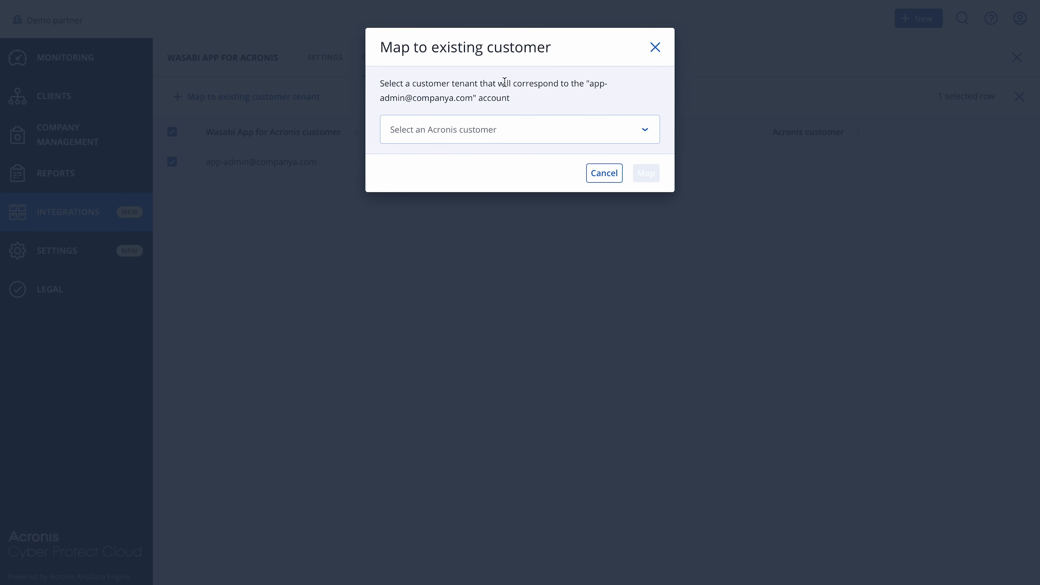
click(530, 132)
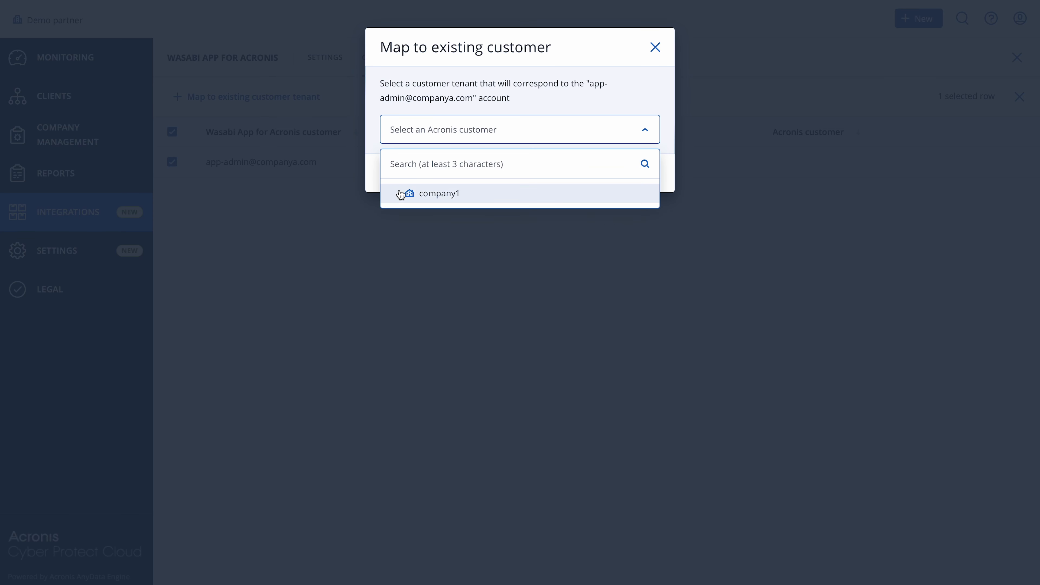
click(437, 194)
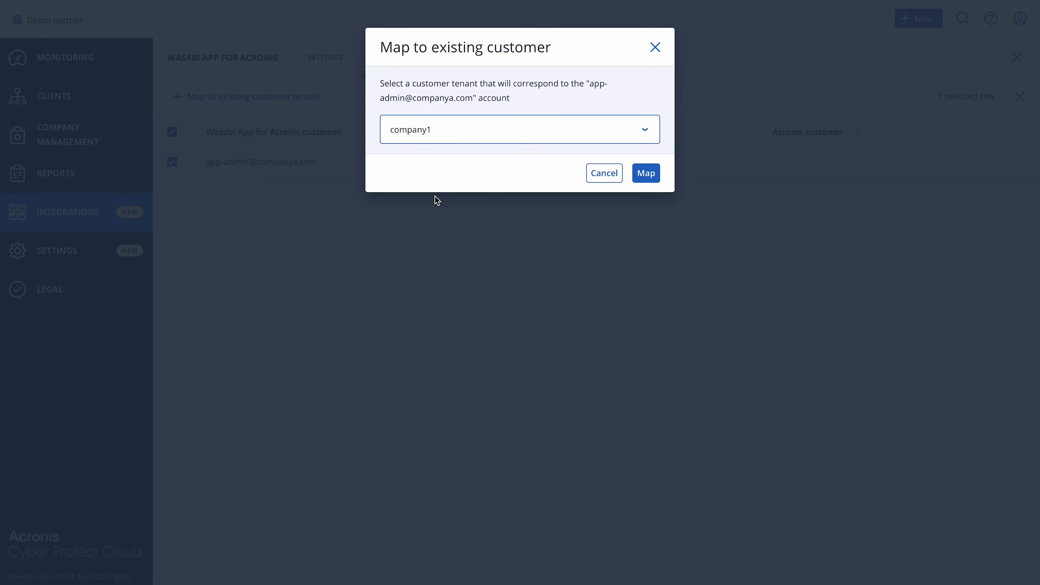
click(653, 174)
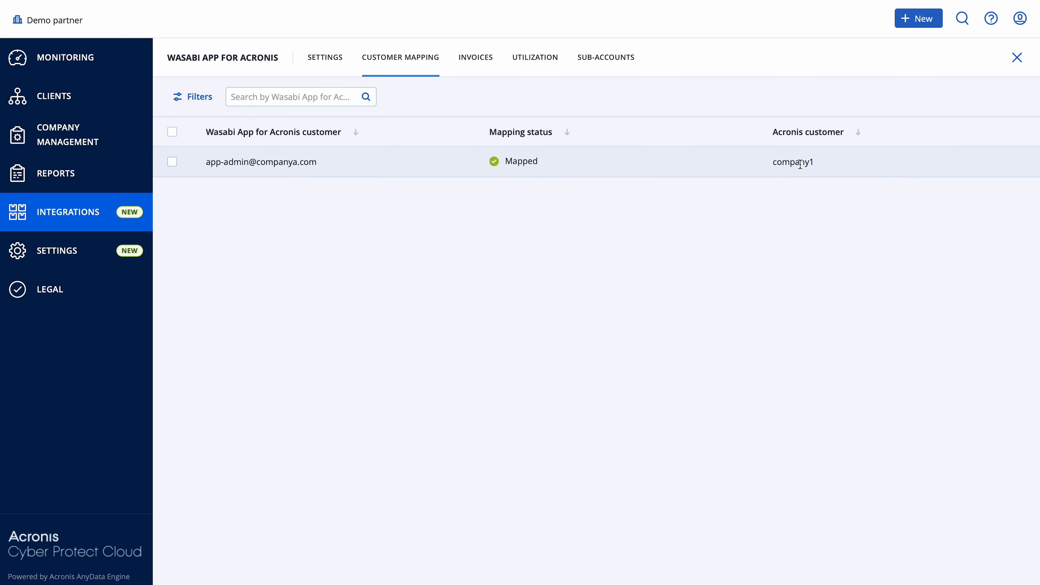
Step: Open the Protection service console for the client company1 and dismiss the what's-new announcement
mouse_move(1, 125)
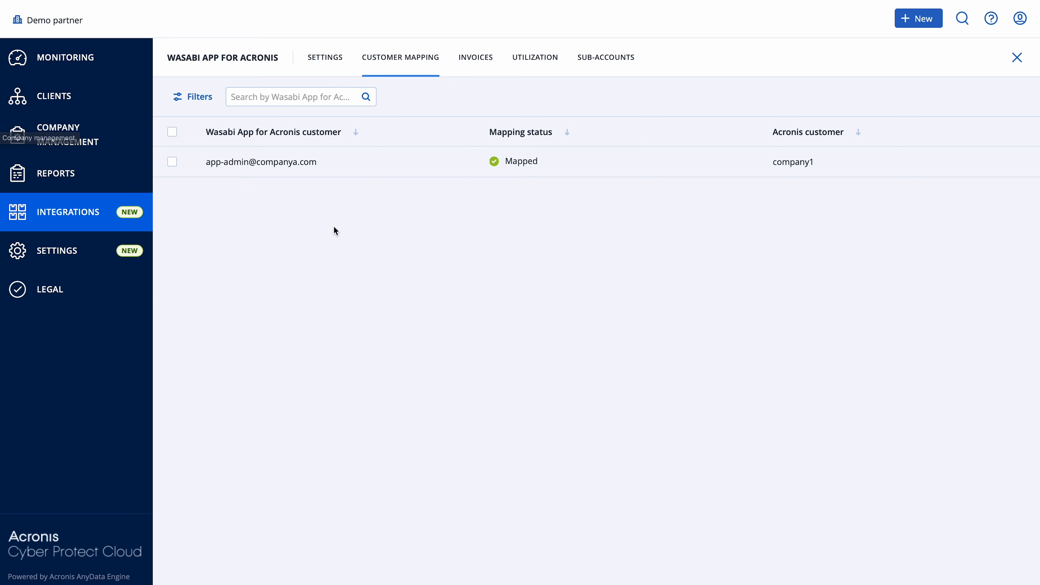
click(52, 99)
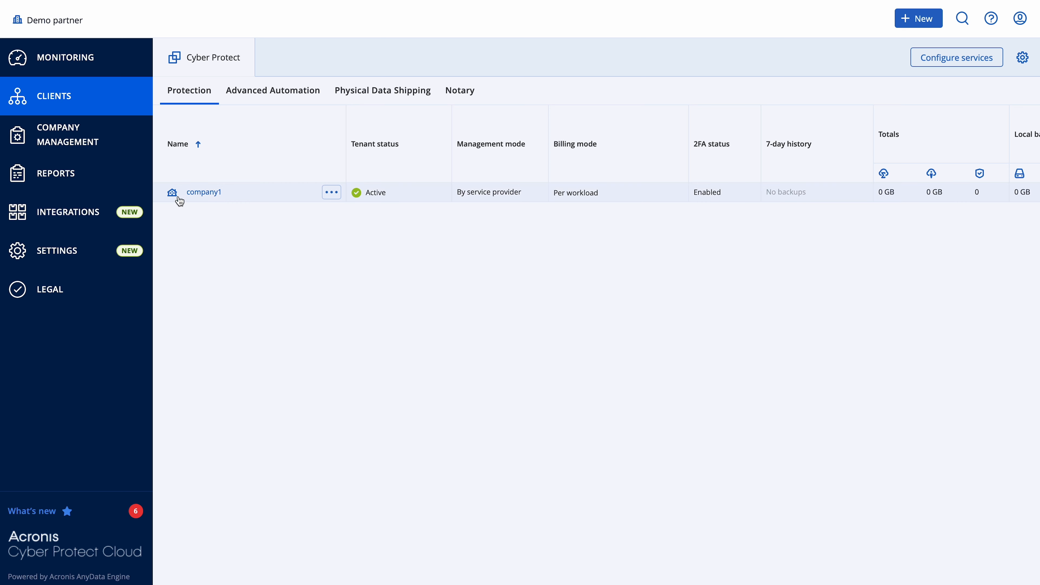
click(203, 196)
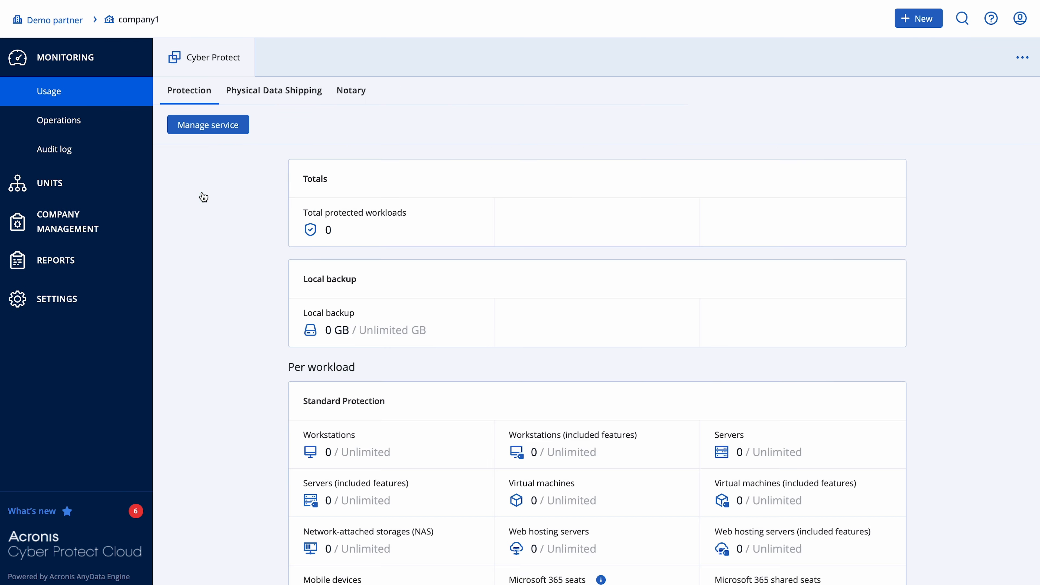
click(204, 128)
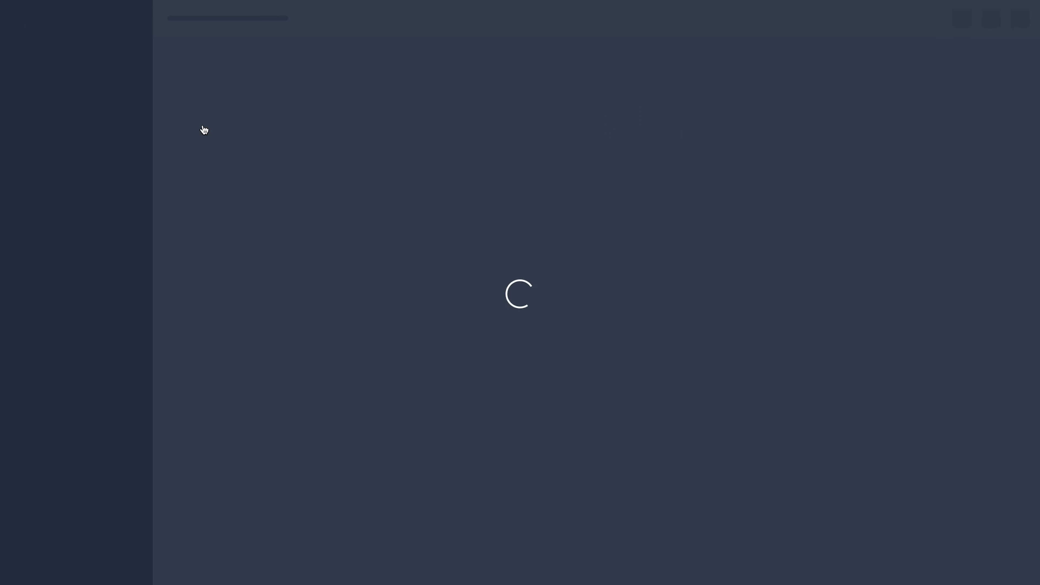
scroll(557, 348, down, 10)
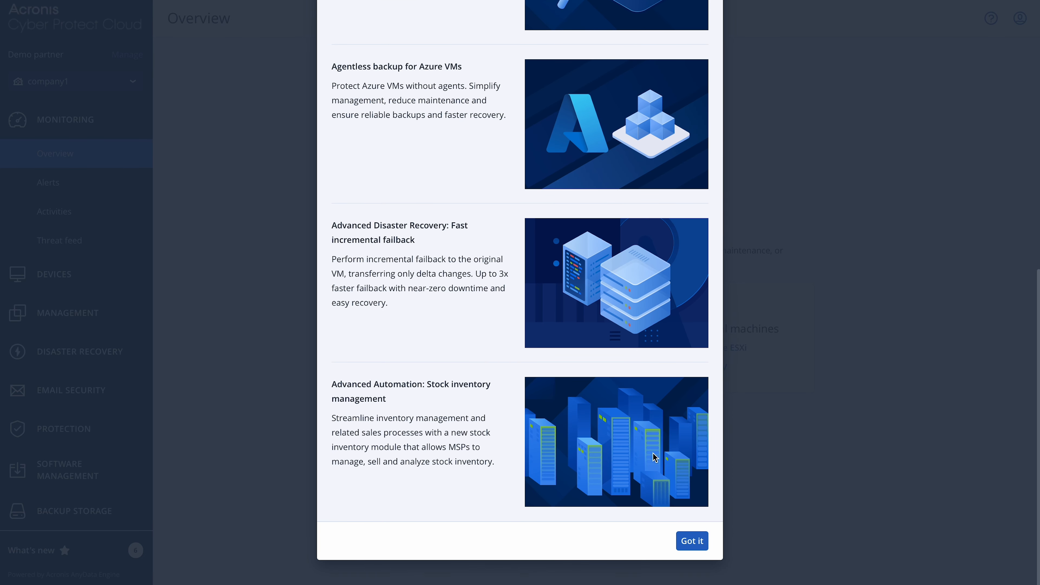
click(692, 547)
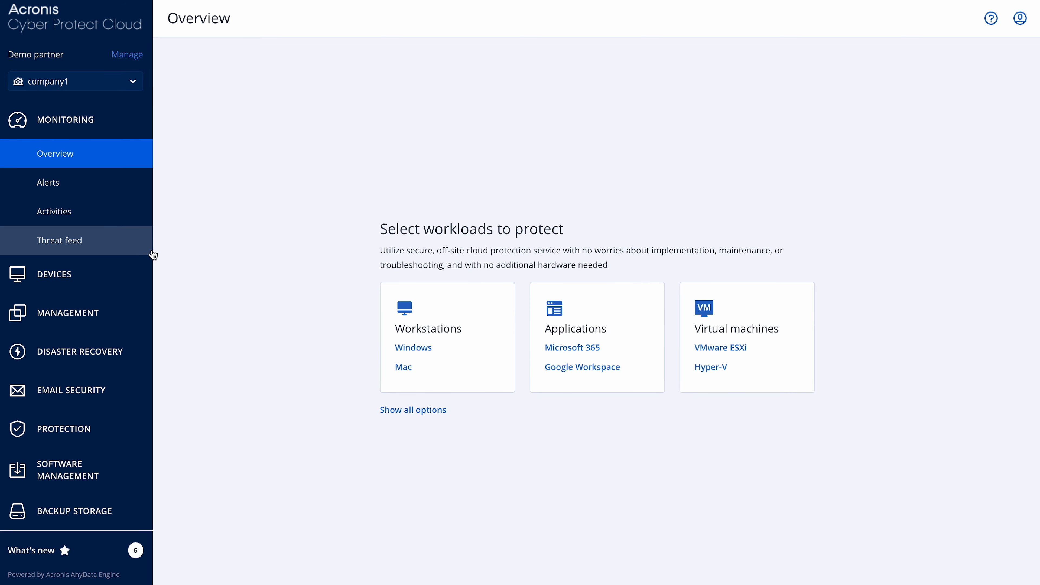
Step: Open the Wasabi Storage management page for company1
click(77, 315)
scroll(78, 319, down, 3)
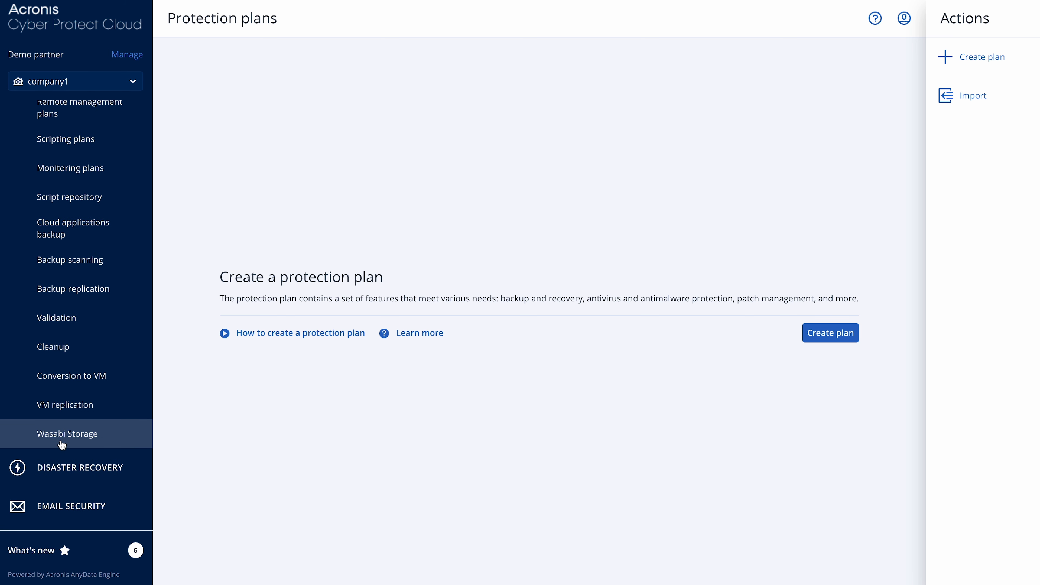
click(62, 443)
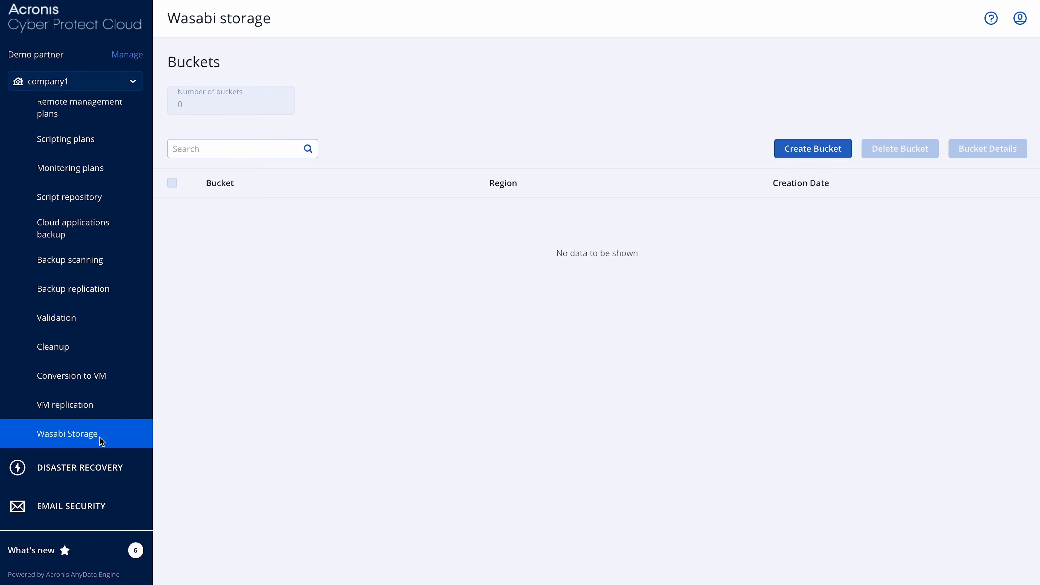
Step: Start a new storage bucket for company1 and name it workload-server
click(815, 150)
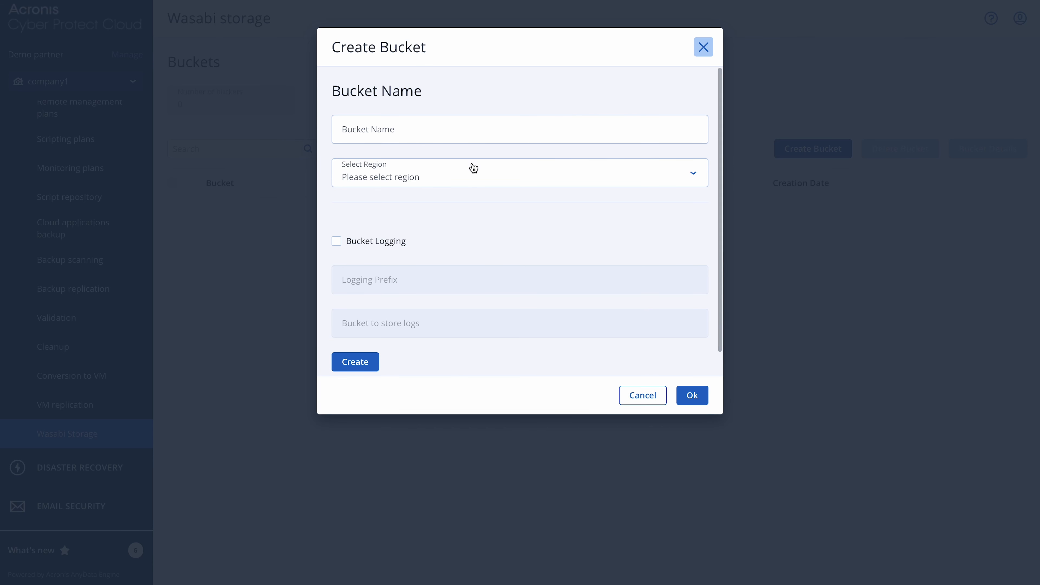
click(471, 134)
text(wo)
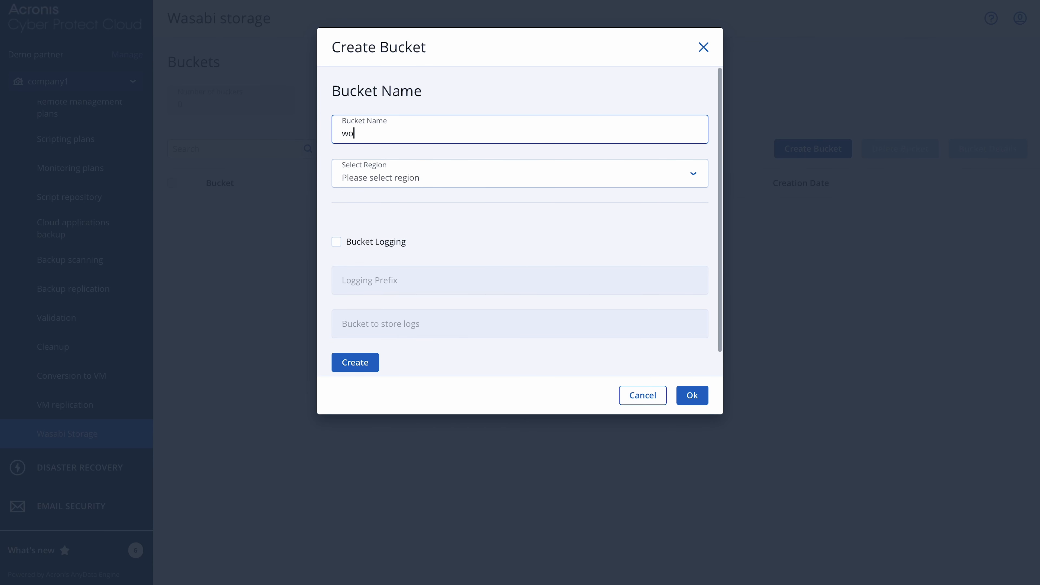
text(rkload-server)
Step: Set the bucket's region to N. Virginia (us-east-2), create the bucket without logging, and close the creation dialog
click(382, 185)
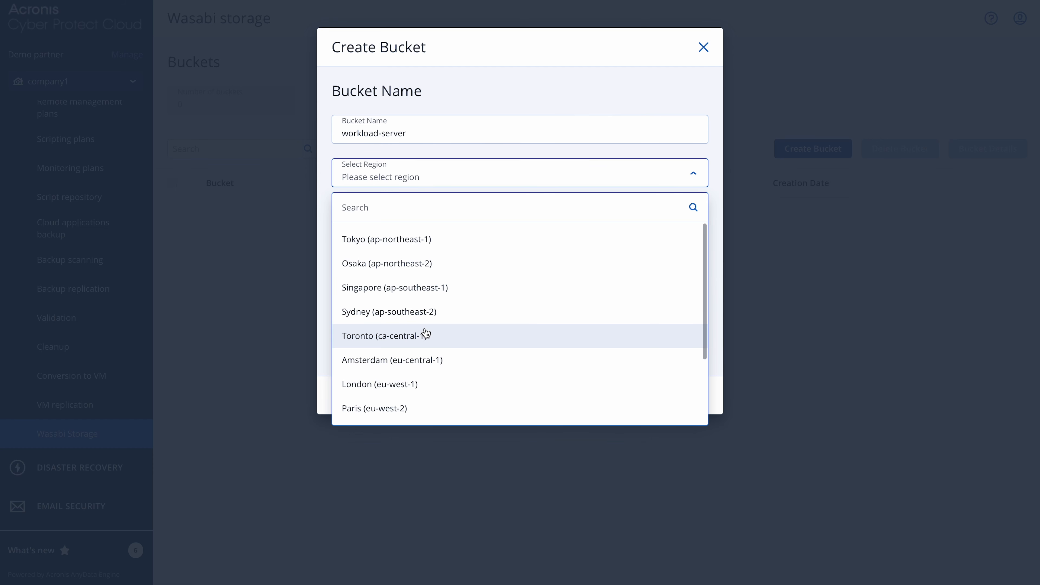
scroll(426, 334, down, 3)
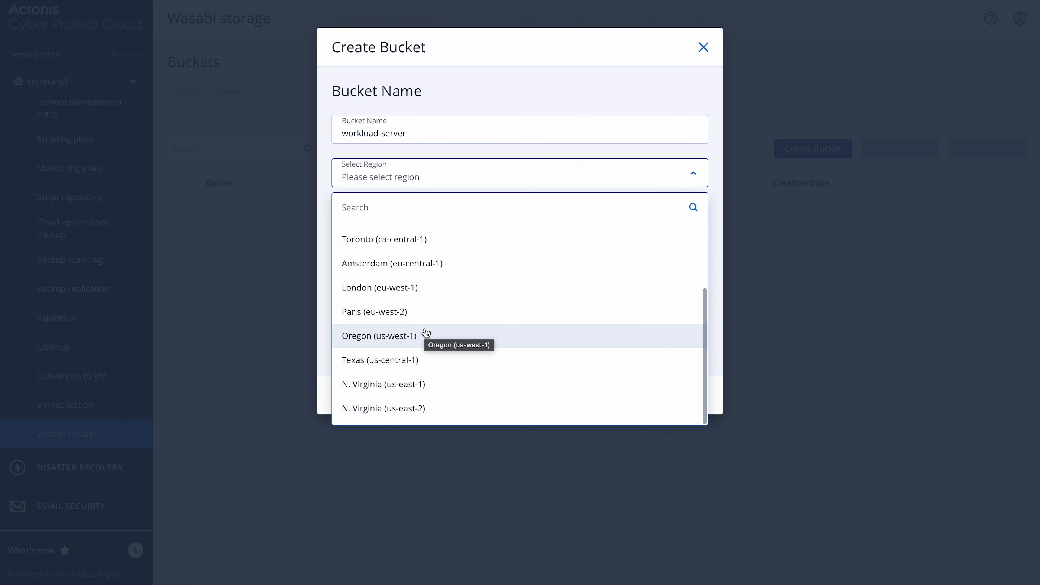
click(421, 410)
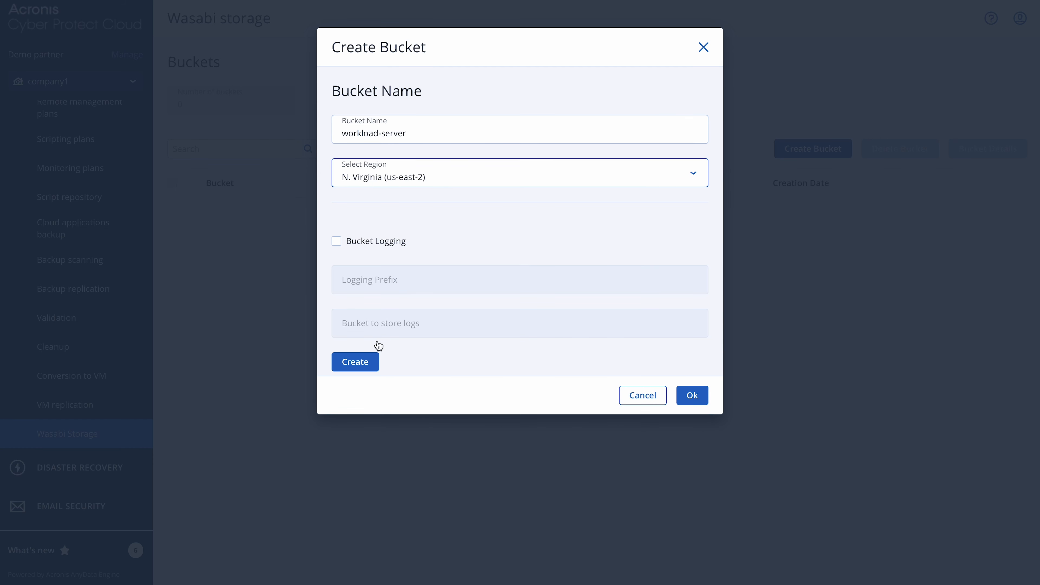
click(365, 365)
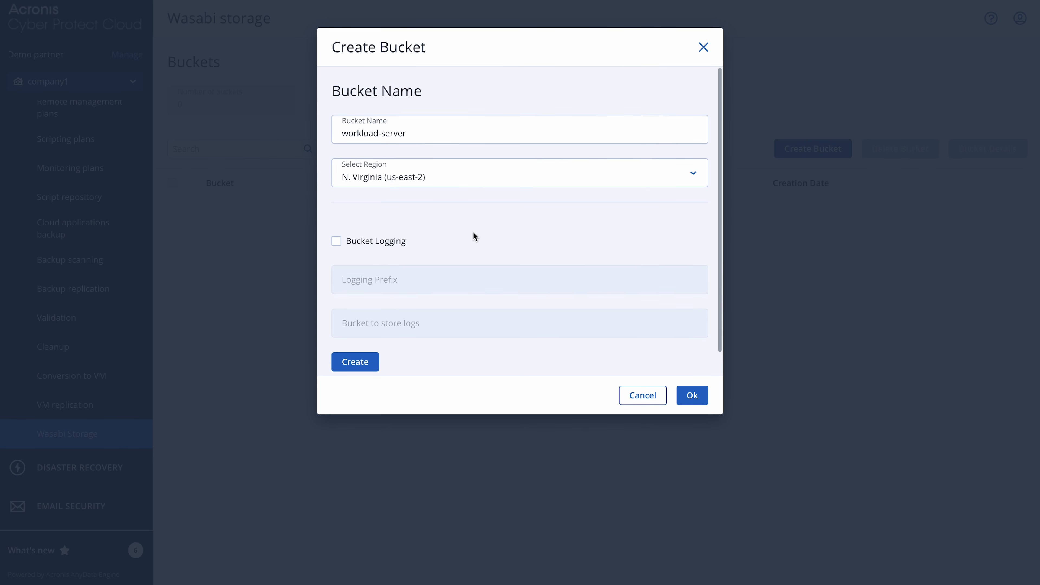
scroll(475, 237, down, 1)
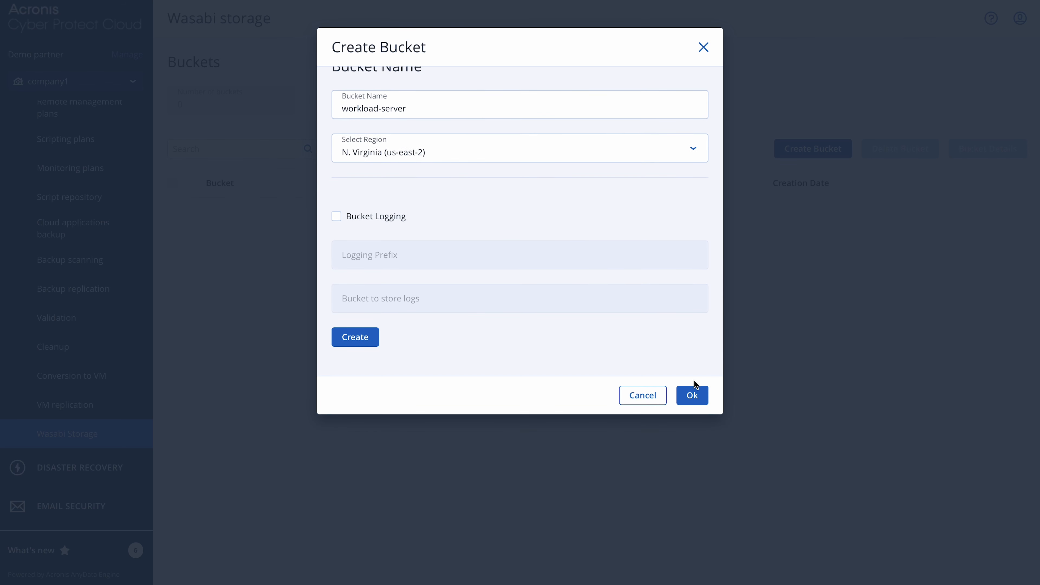
click(691, 396)
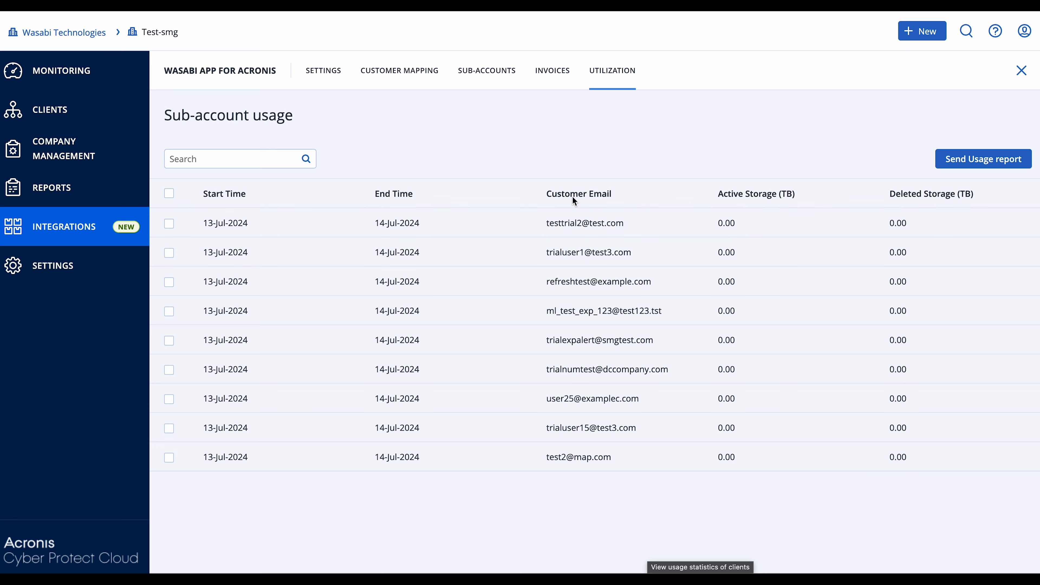
Step: View the form for sending the sub-account usage report, close it without sending, and open the Wasabi invoices
click(977, 167)
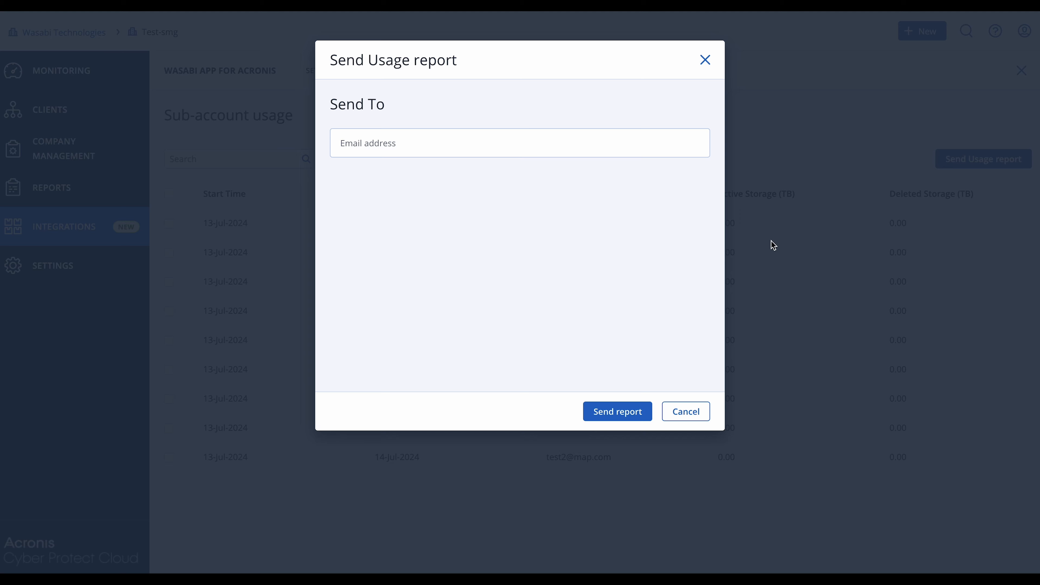
click(705, 60)
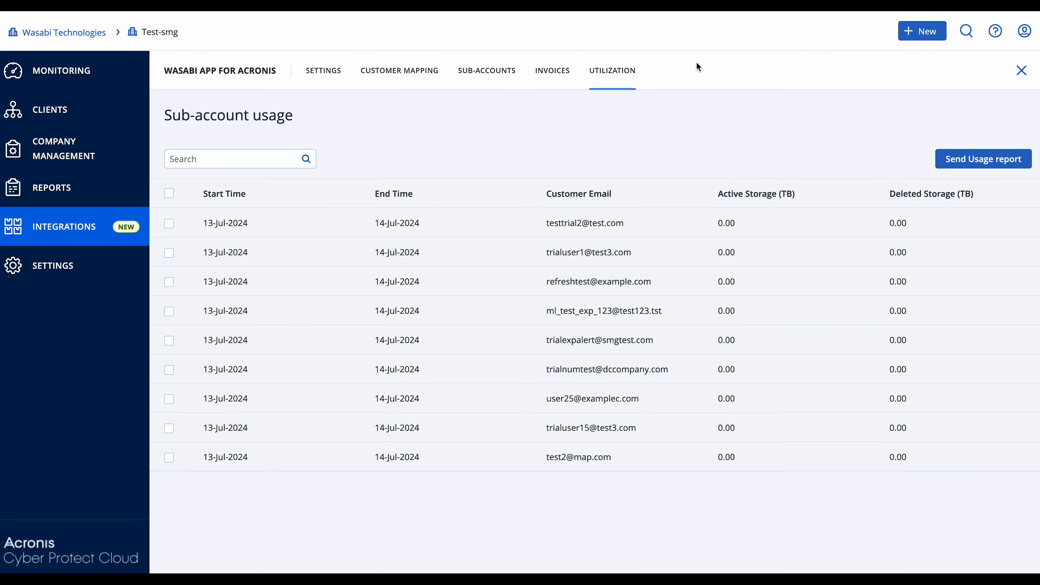
click(552, 73)
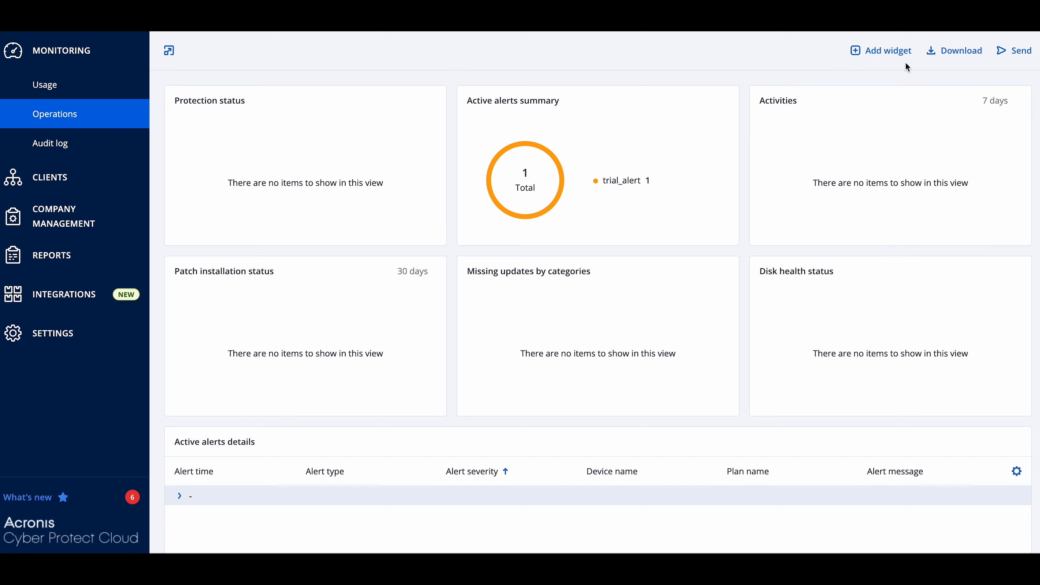
Step: Add the Wasabi trial alert summary and Wasabi quota alert summary widgets to the Operations dashboard
click(900, 51)
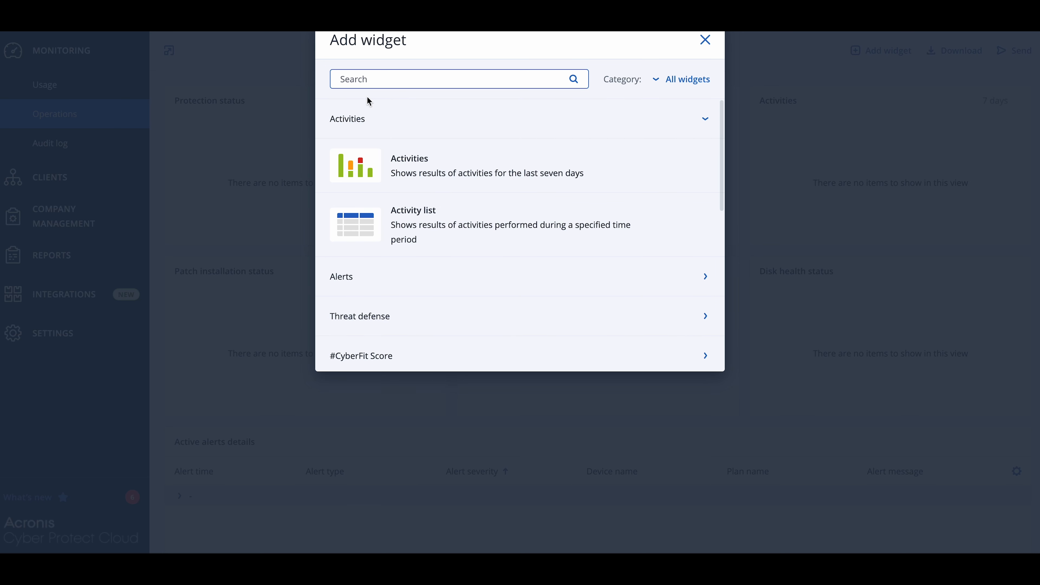
click(379, 79)
text(wasa)
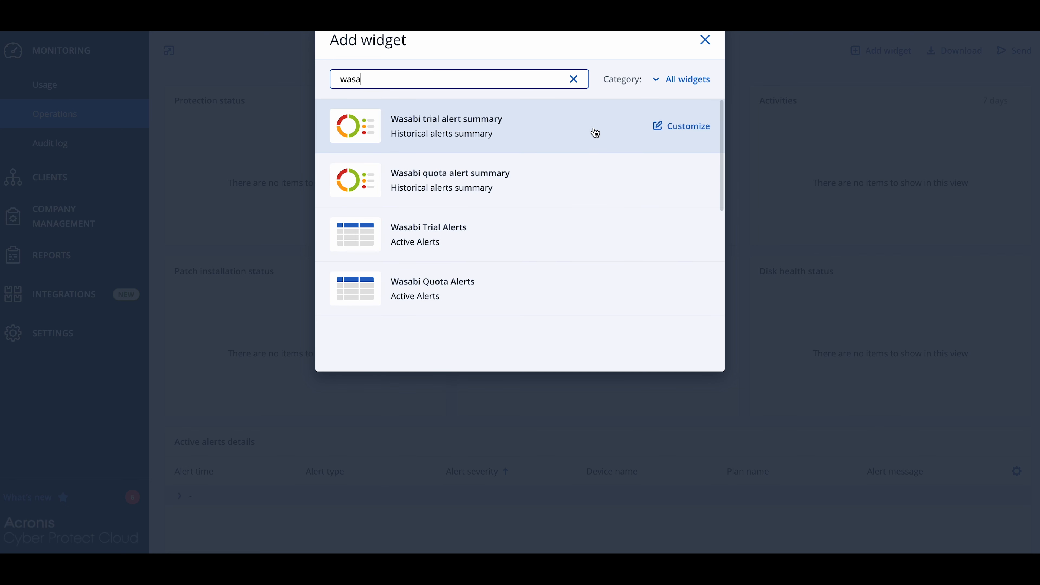
click(636, 123)
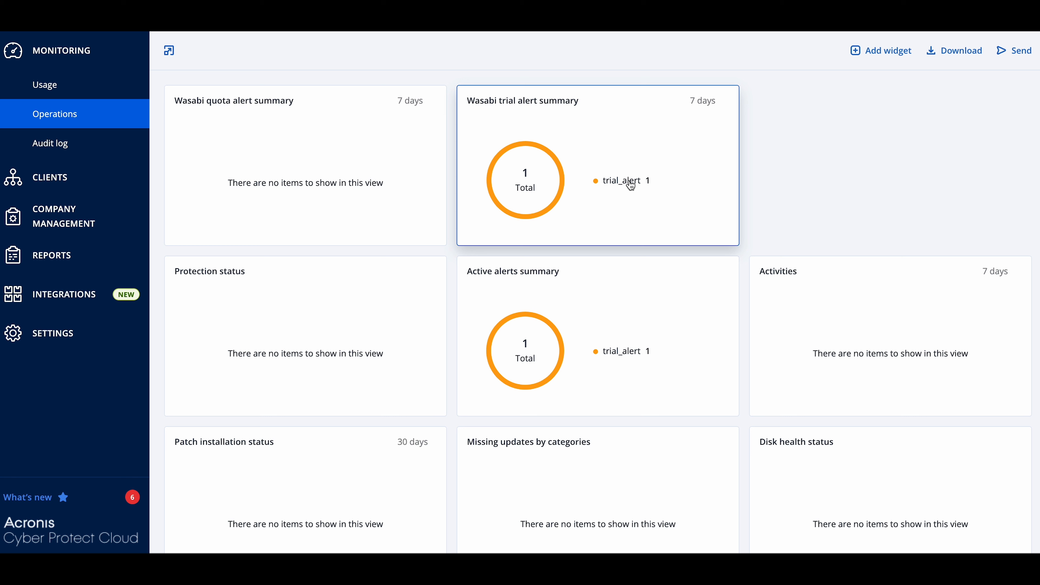
Step: Open cust2's alerts from the Wasabi trial alert summary and view them by alert category, filtered to Wasabi Category
click(631, 184)
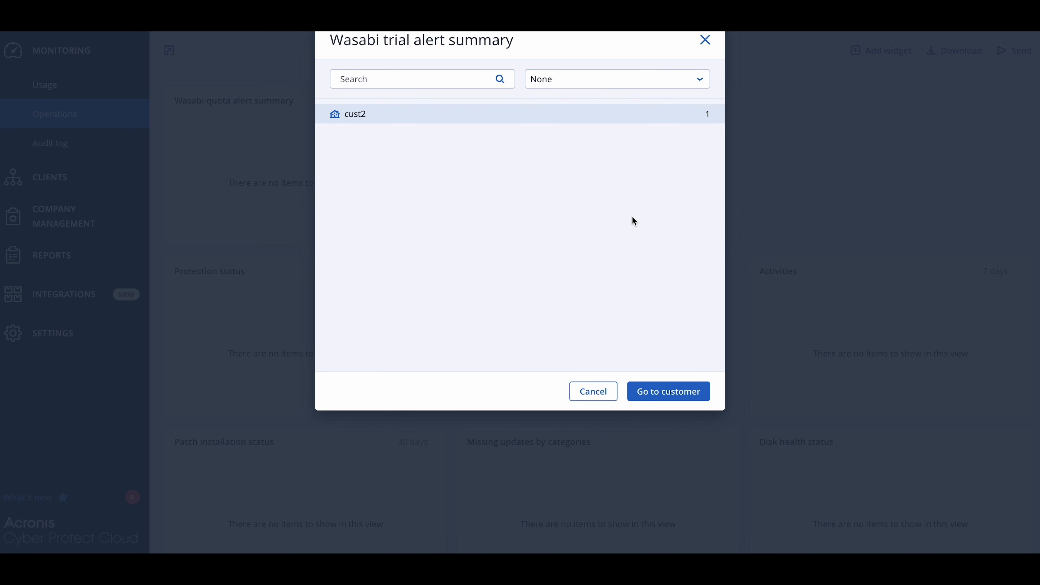
click(668, 394)
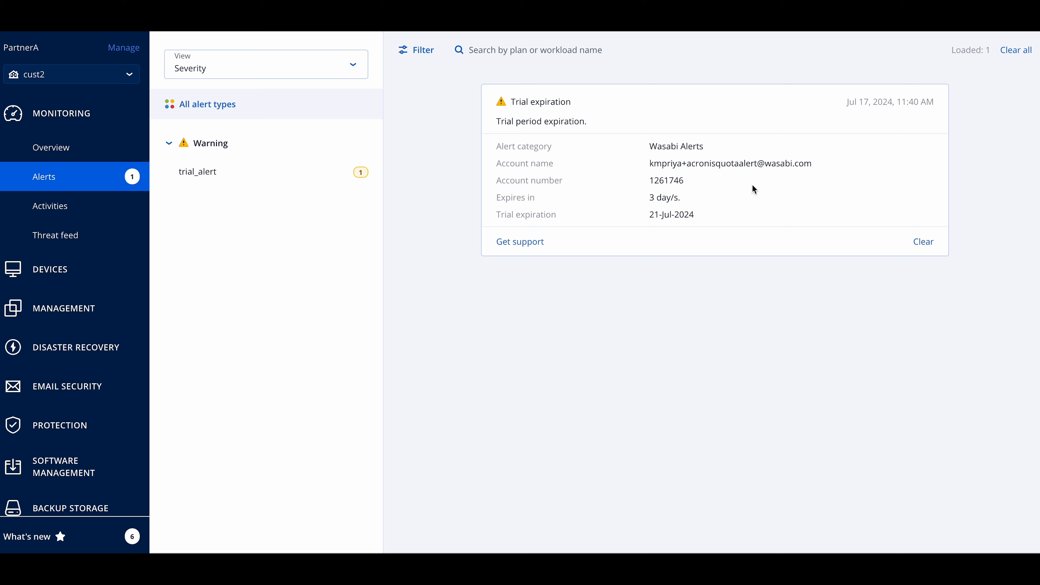
click(258, 72)
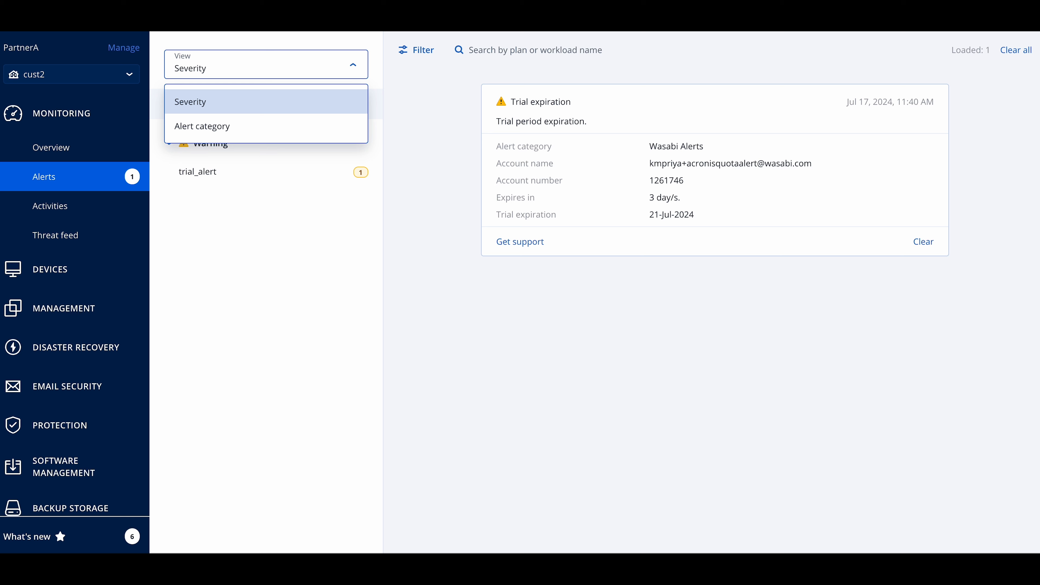
click(209, 127)
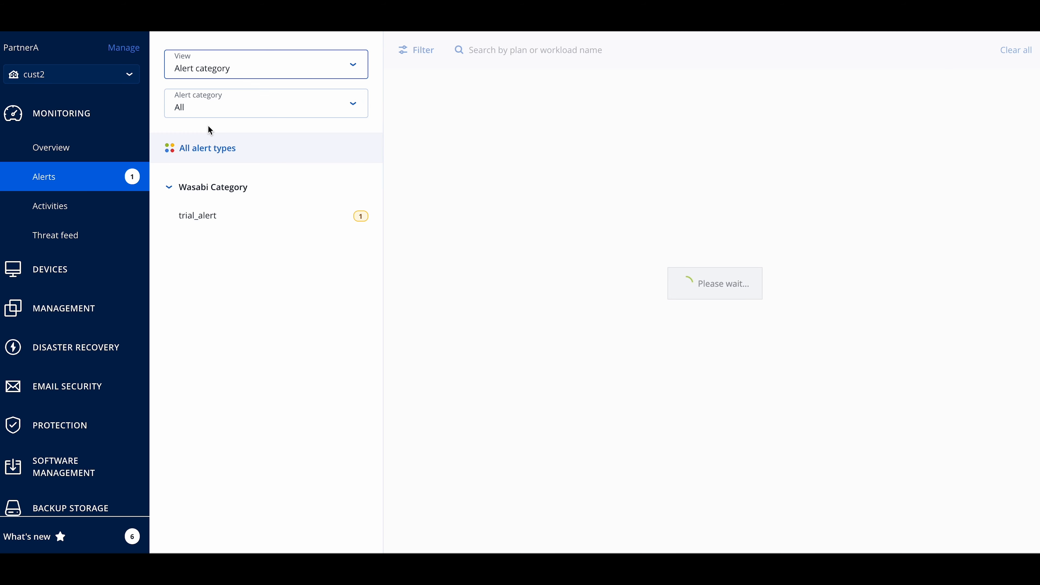
click(202, 110)
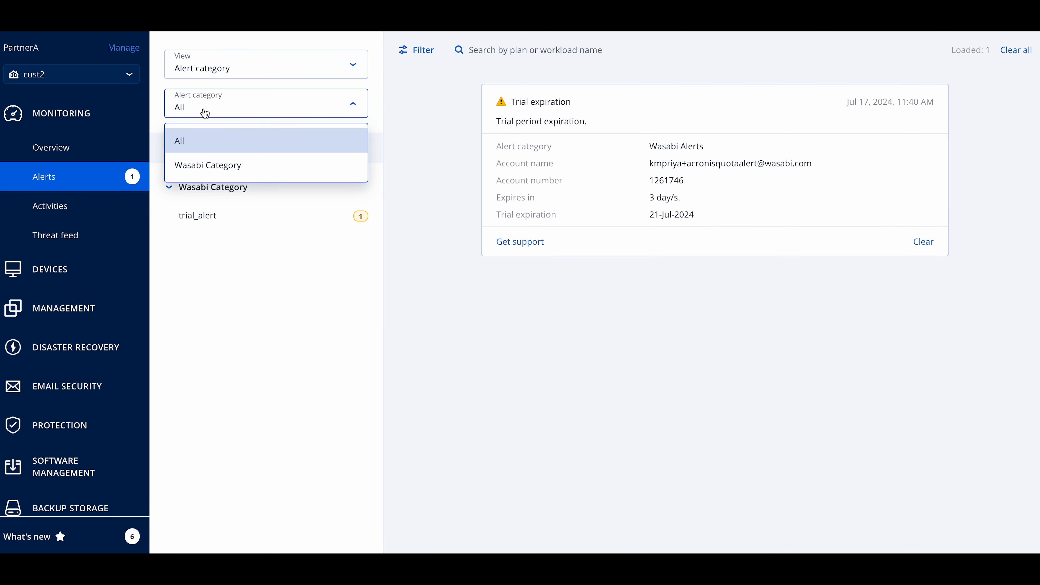
click(222, 171)
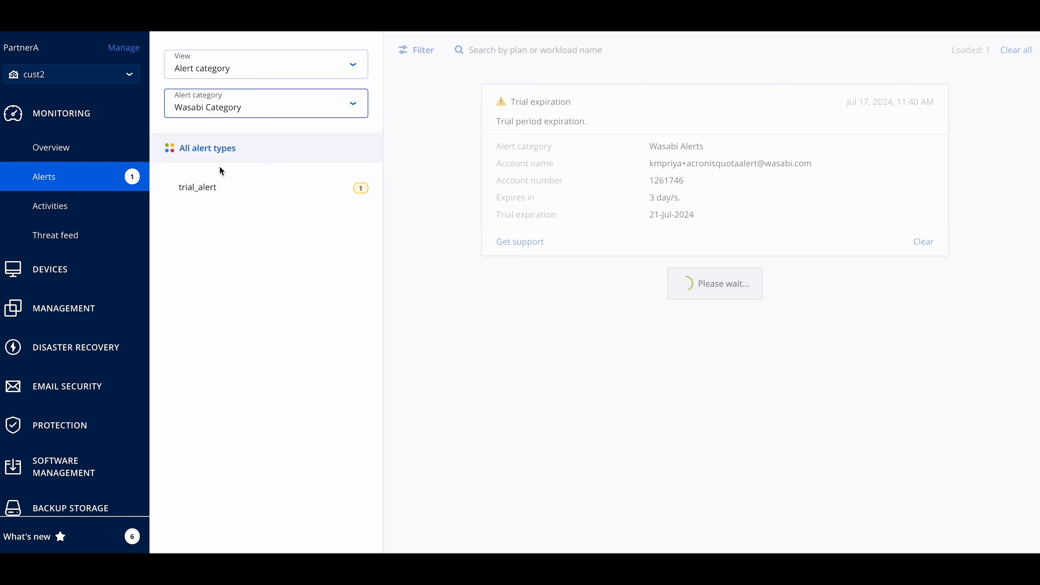